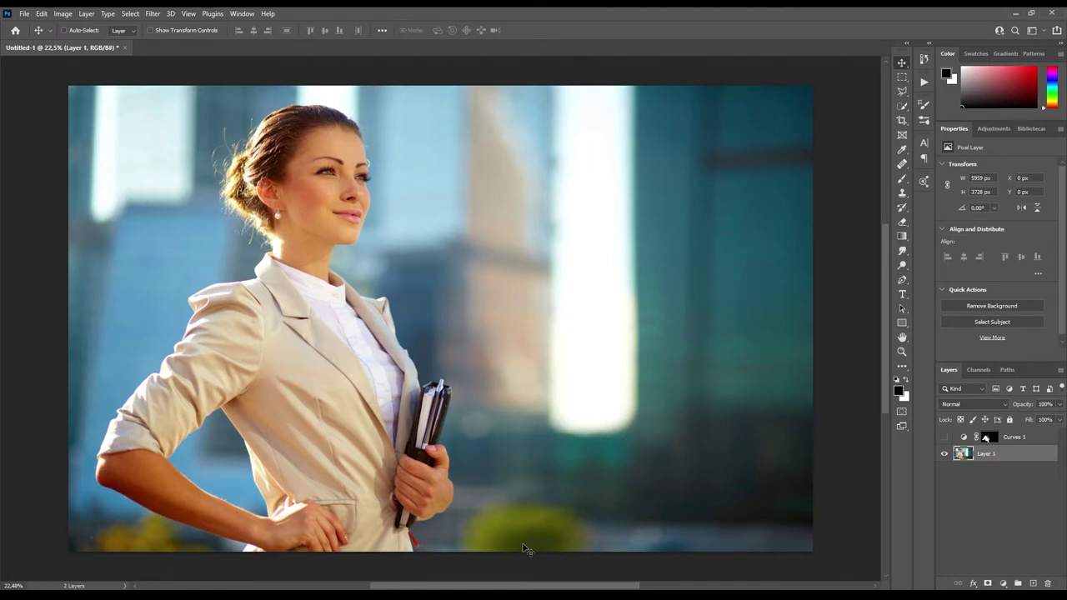
# Cycle selection tools back to Move, preview the Curves 1 mask, then copy the leopard image from the browser
pyautogui.click(901, 106)
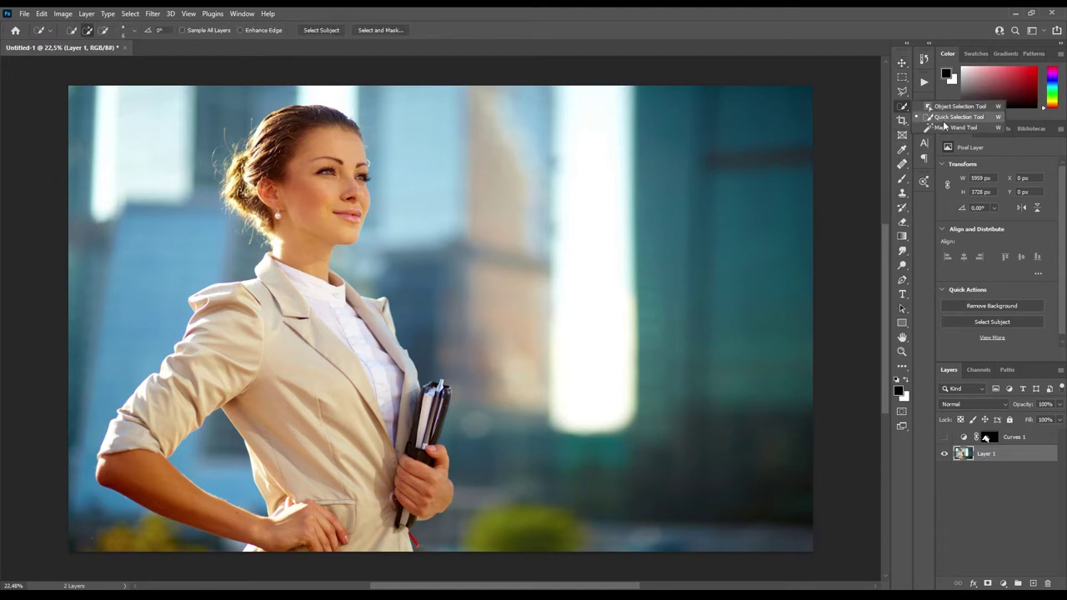
pyautogui.click(902, 92)
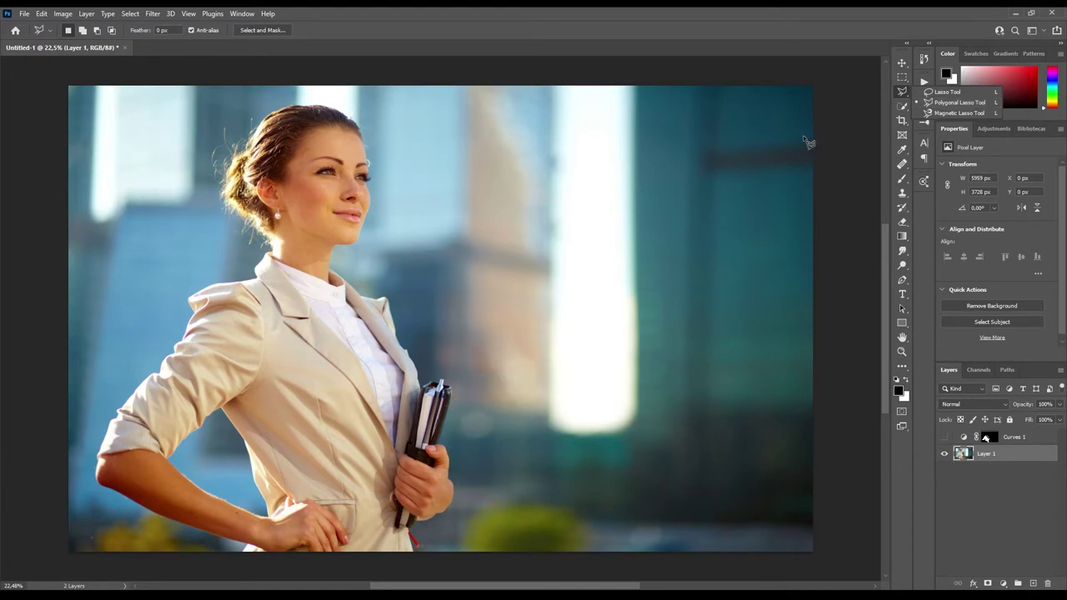
pyautogui.click(902, 62)
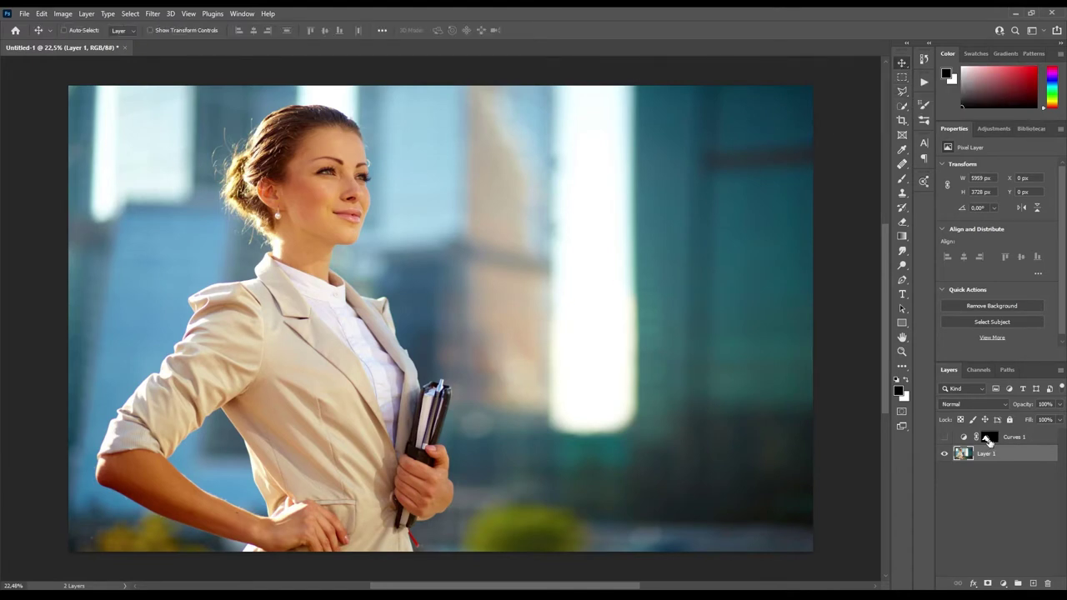
pyautogui.keyDown('alt'); pyautogui.click(989, 439); pyautogui.keyUp('alt')
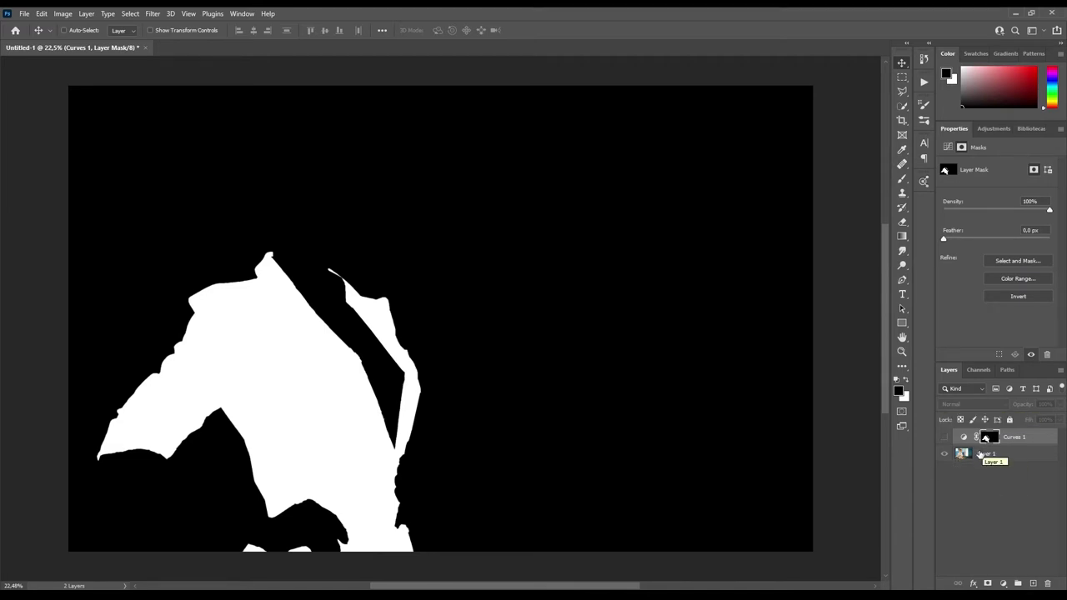
pyautogui.click(978, 455)
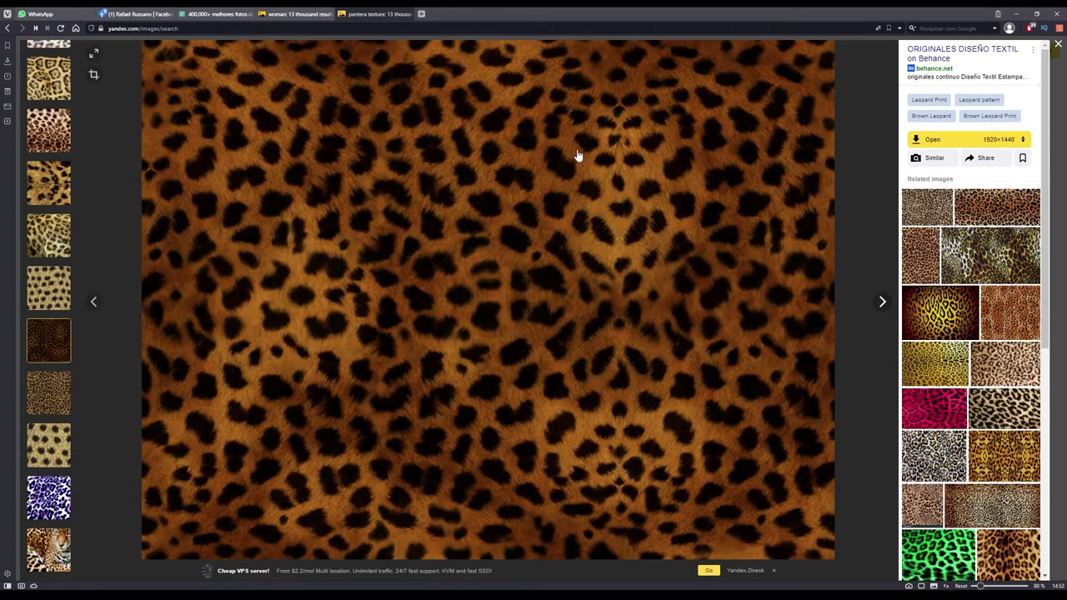
pyautogui.rightClick(412, 262)
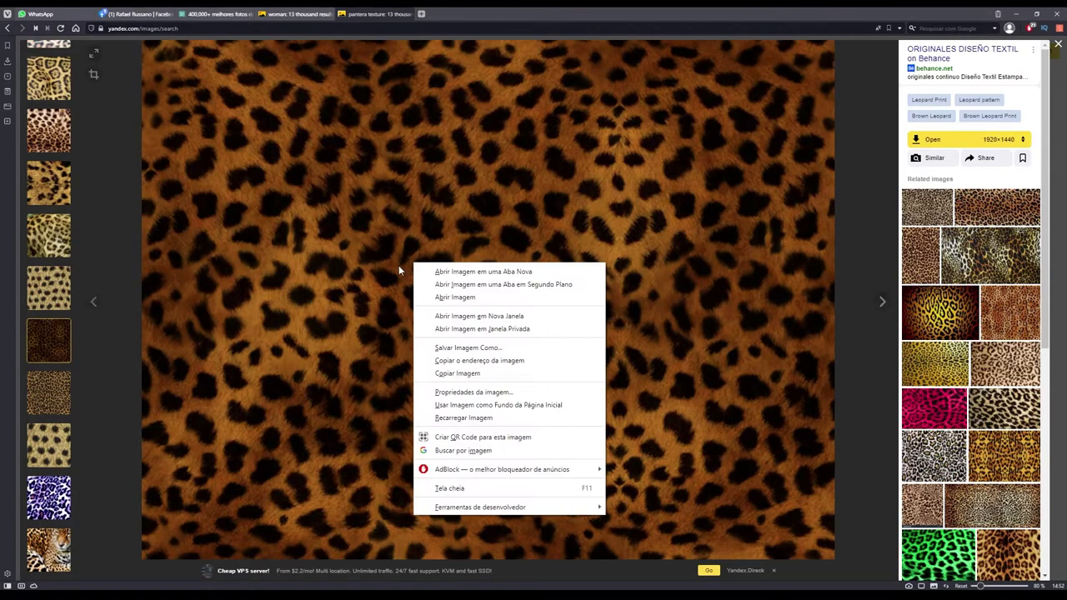
pyautogui.click(450, 373)
# Paste the leopard texture as Layer 2, then rotate and enlarge it over the jacket
pyautogui.hotkey('alt', 'Tab')
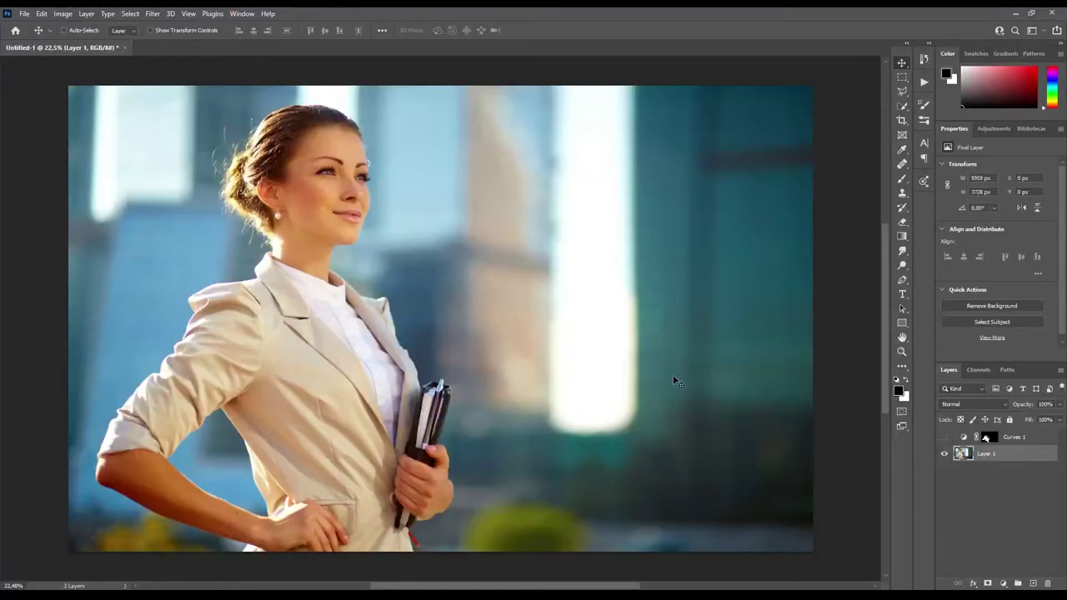
pyautogui.hotkey('ctrl', 'v')
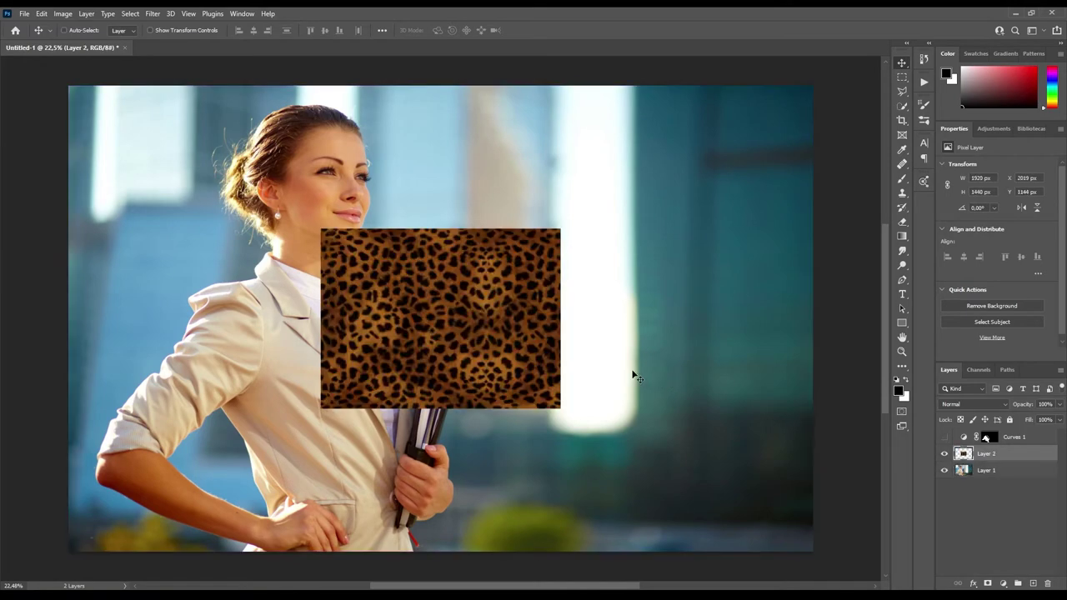
pyautogui.hotkey('ctrl', 't')
pyautogui.moveTo(600, 219)
pyautogui.mouseDown()
pyautogui.moveTo(541, 429)
pyautogui.moveTo(516, 442)
pyautogui.mouseUp()
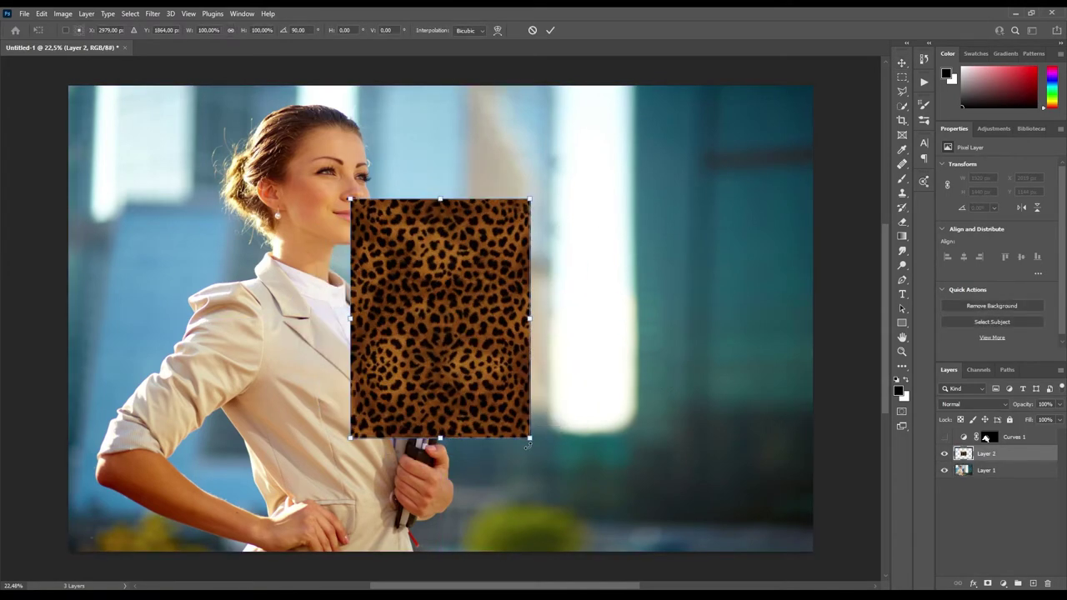
pyautogui.moveTo(529, 208); pyautogui.dragTo(647, 125)
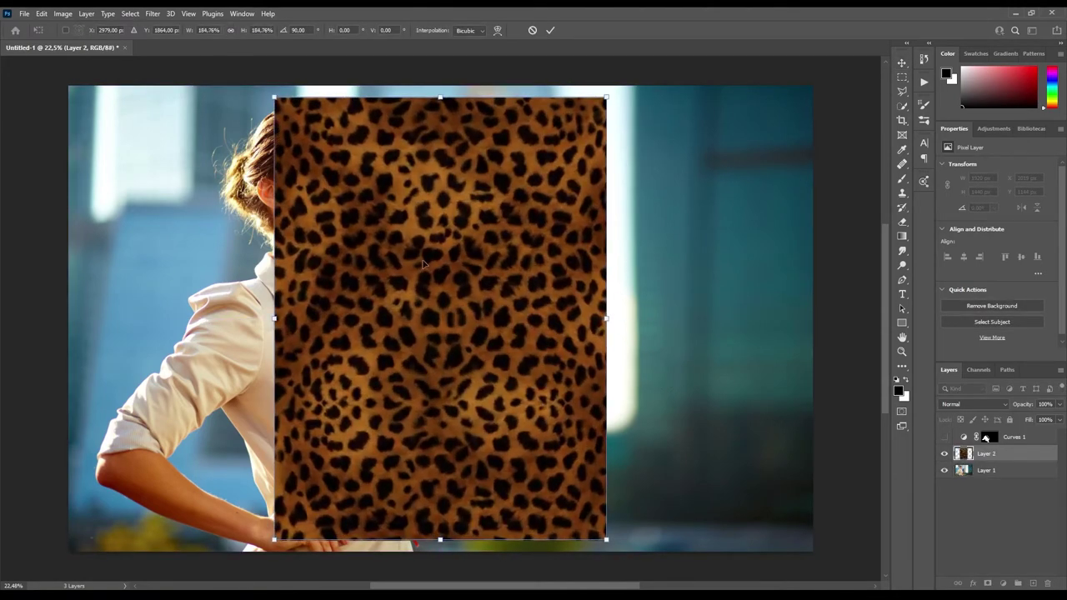
pyautogui.moveTo(426, 260); pyautogui.dragTo(247, 382)
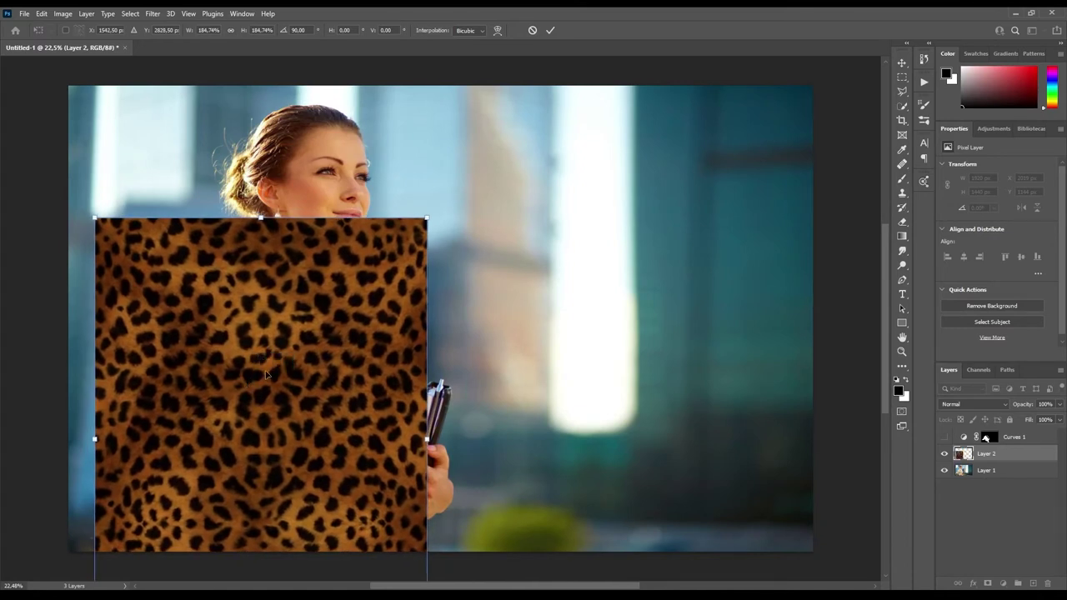
pyautogui.press('Return')
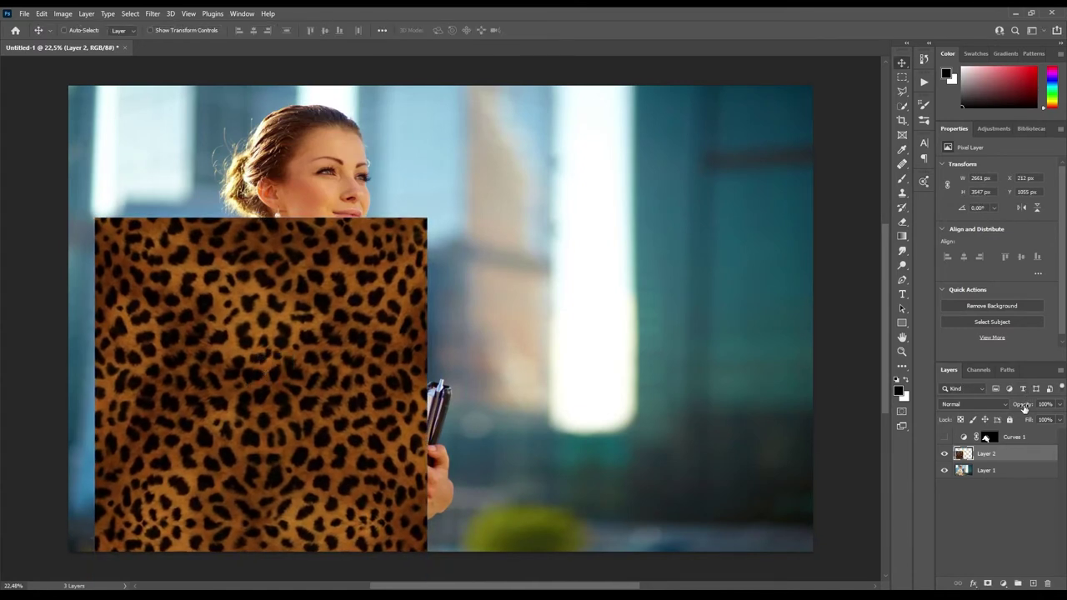
# Set Layer 2 opacity to 34% and nudge and slightly rescale the texture to cover the jacket
pyautogui.press('3')
pyautogui.press('4')
pyautogui.moveTo(227, 408); pyautogui.dragTo(231, 395)
pyautogui.hotkey('ctrl', 't')
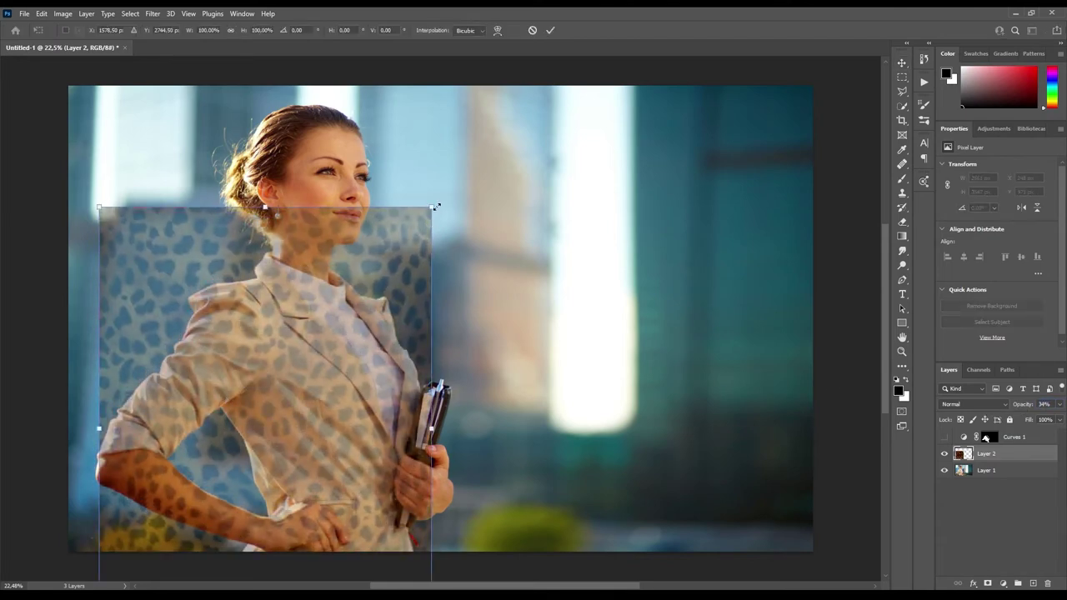
pyautogui.moveTo(436, 206); pyautogui.dragTo(441, 201)
pyautogui.moveTo(344, 297); pyautogui.dragTo(339, 295)
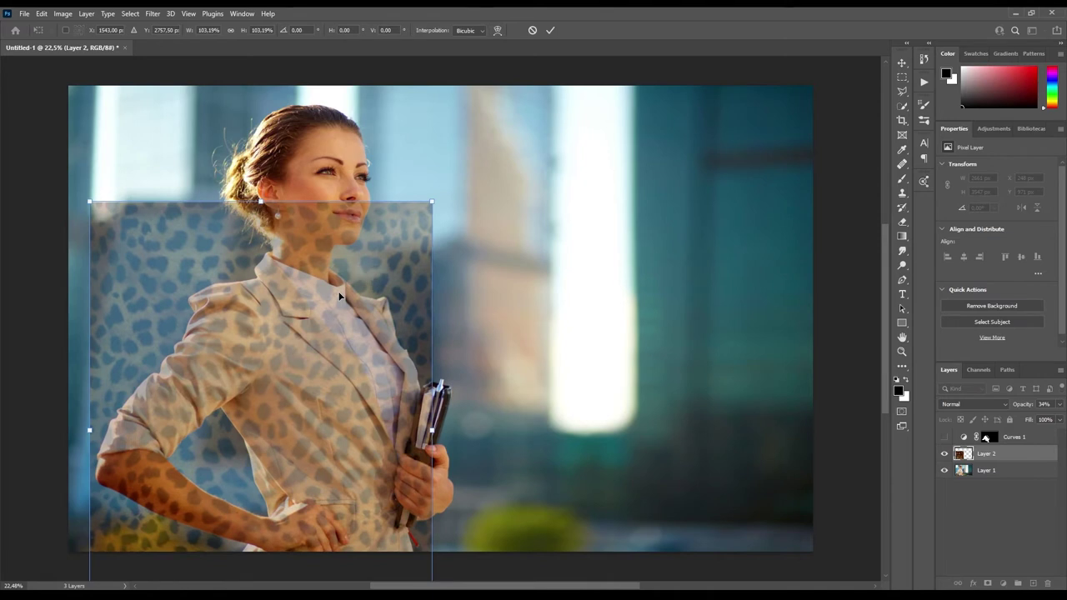
pyautogui.press('Return')
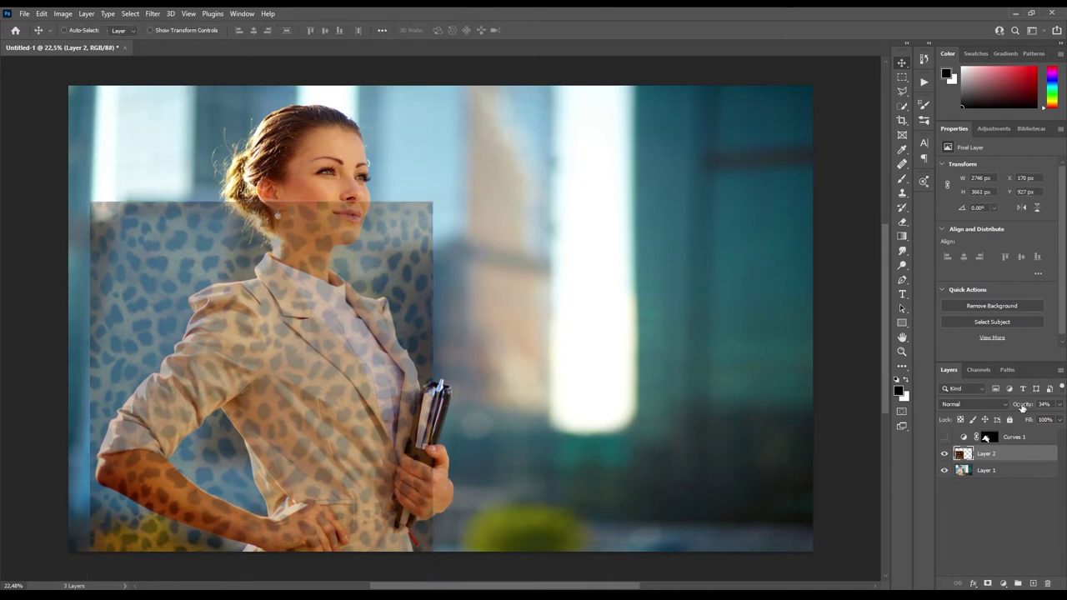
# Restore Layer 2 to 100% opacity, load the jacket selection, and add a layer mask from it
pyautogui.press('0')
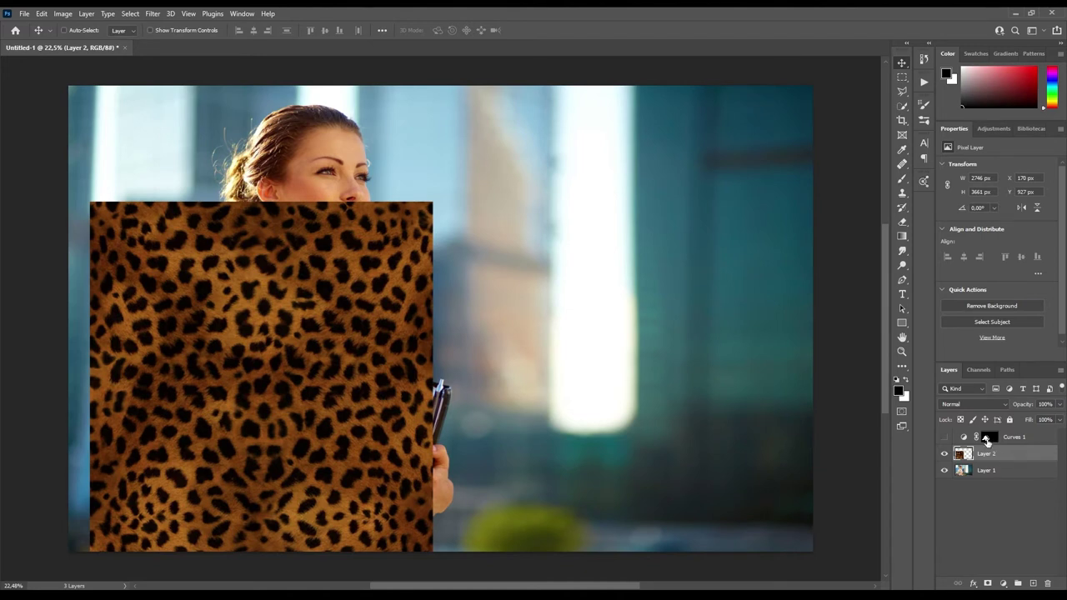
pyautogui.moveTo(986, 442); pyautogui.dragTo(987, 445)
pyautogui.keyDown('ctrl'); pyautogui.click(986, 441); pyautogui.keyUp('ctrl')
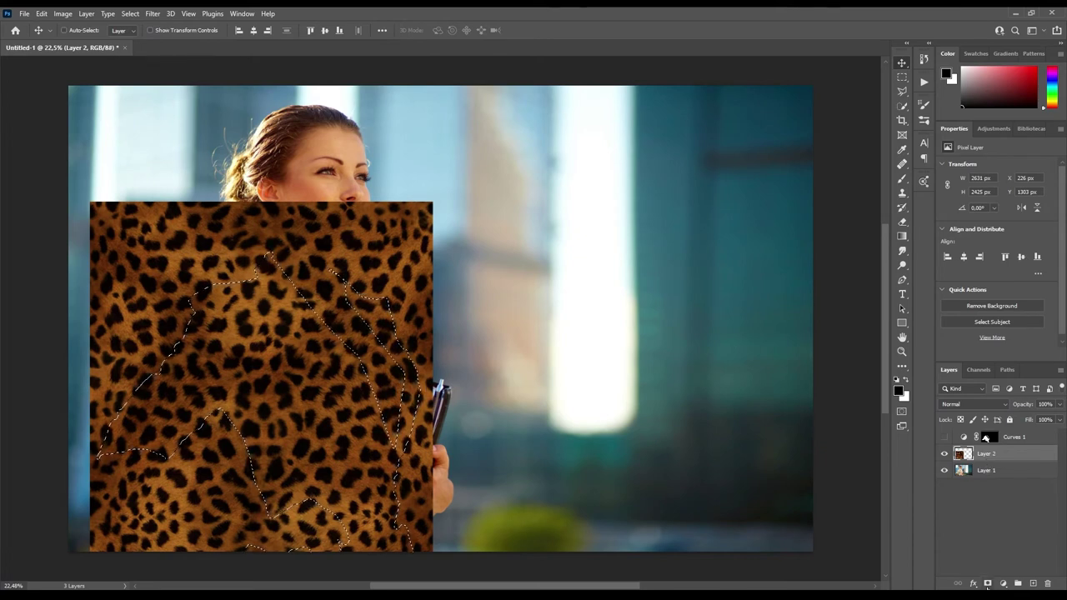
pyautogui.click(987, 583)
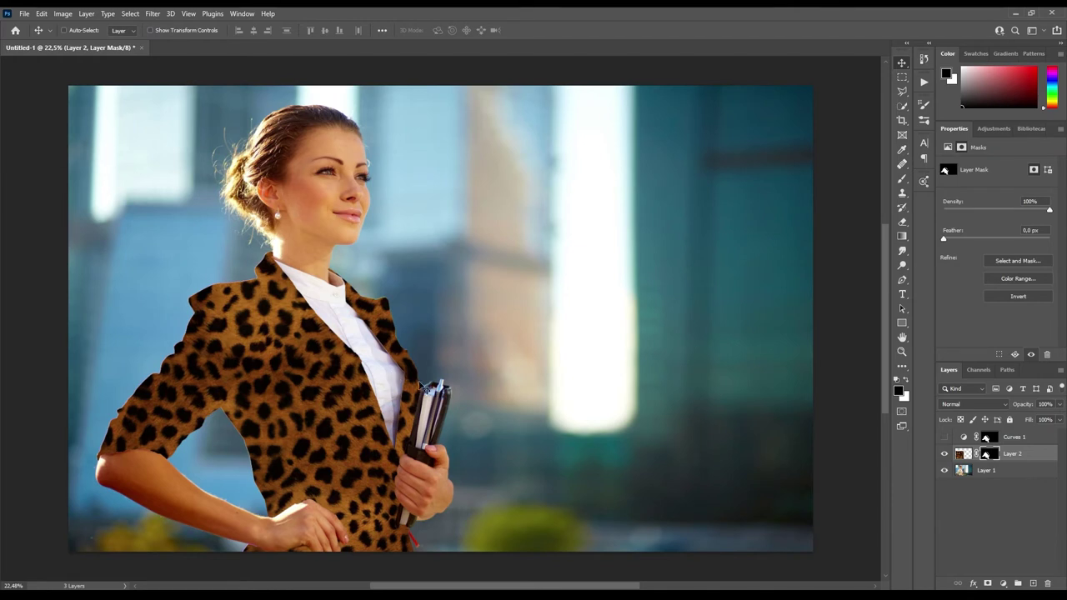
# Set Layer 2's blend mode to Hard Light and open its Layer Style blending options
pyautogui.click(955, 404)
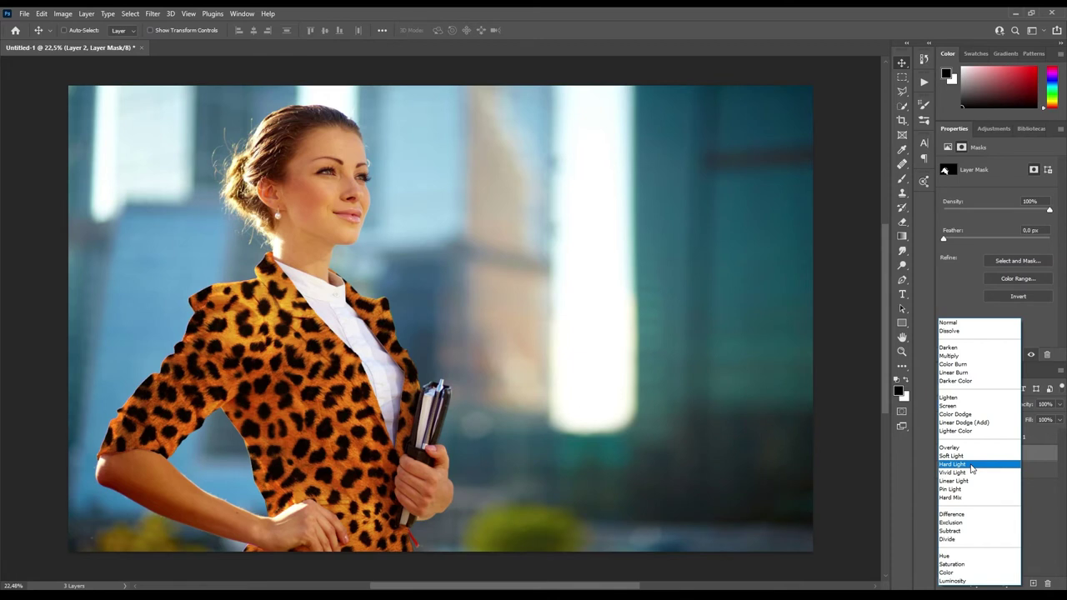
pyautogui.click(970, 466)
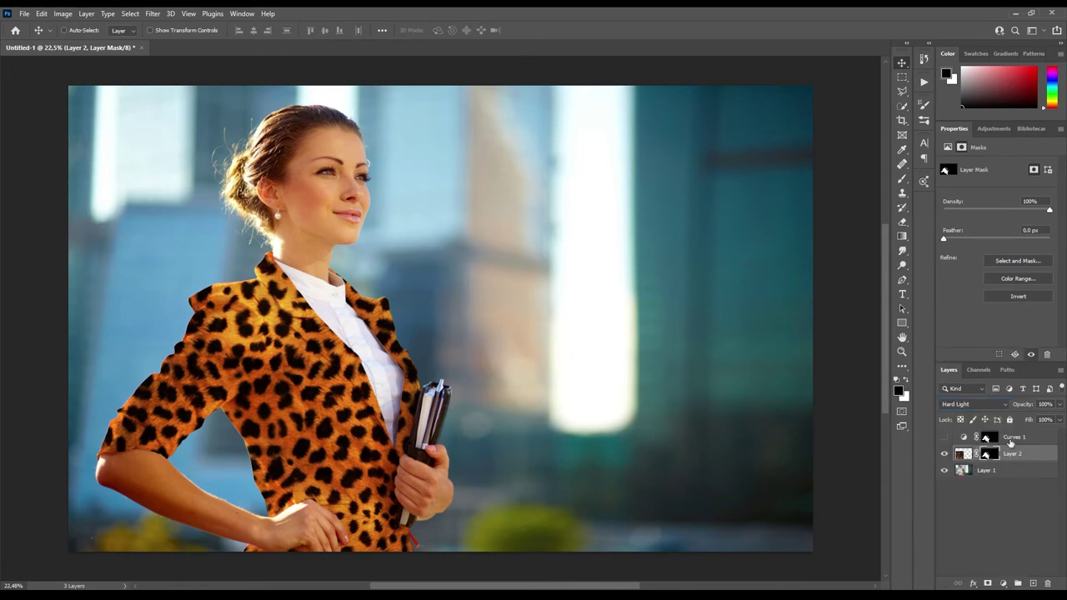
pyautogui.click(1039, 454)
pyautogui.doubleClick(1039, 454)
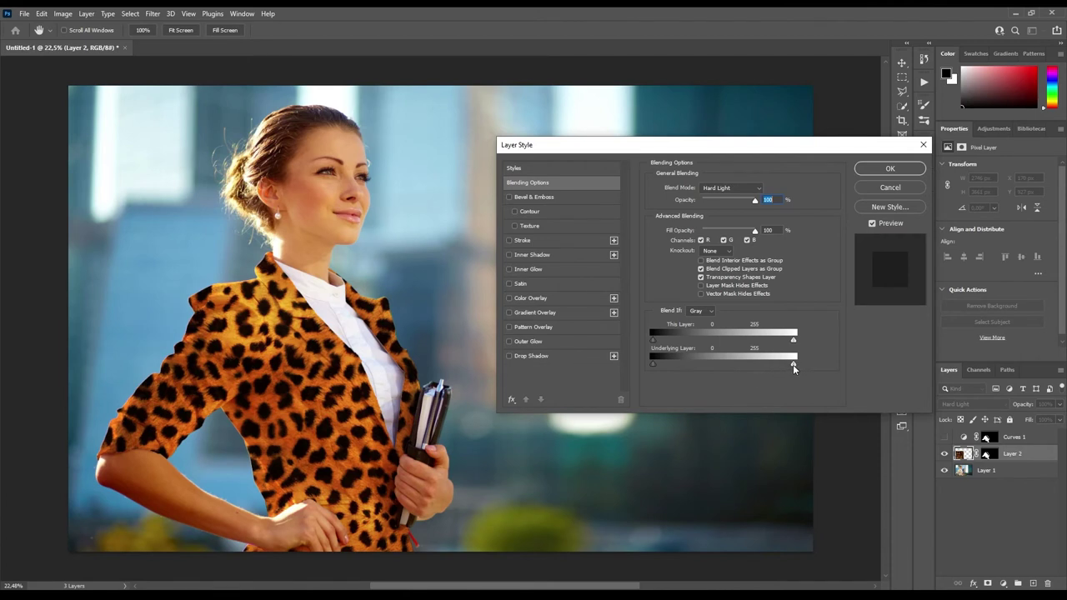
# Split the Blend If Underlying Layer white slider to 189/226 and confirm the Layer Style
pyautogui.moveTo(794, 363); pyautogui.dragTo(779, 363)
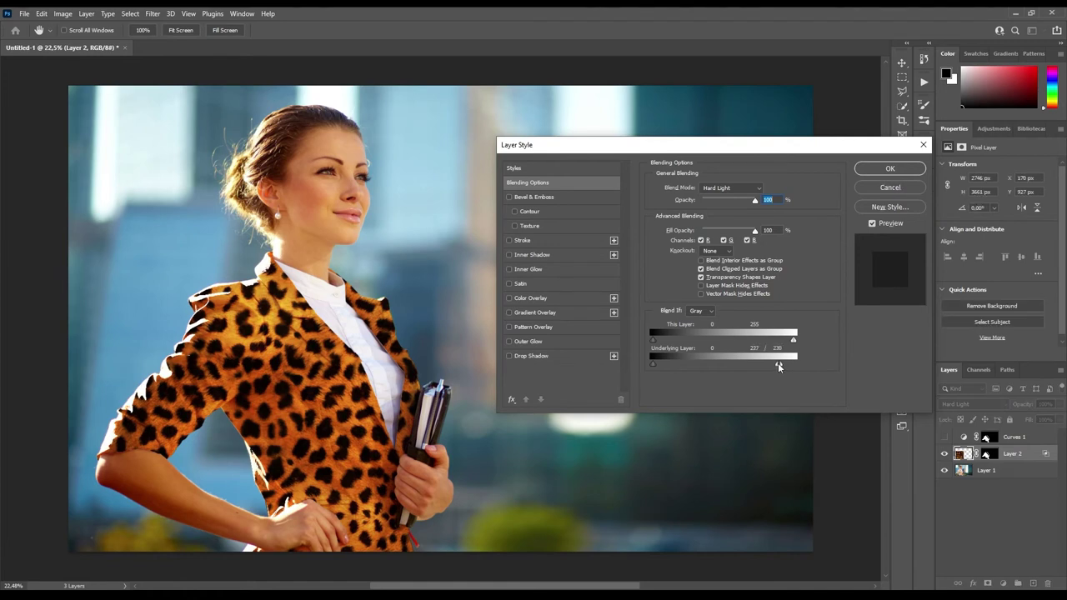
pyautogui.moveTo(778, 362); pyautogui.dragTo(763, 367)
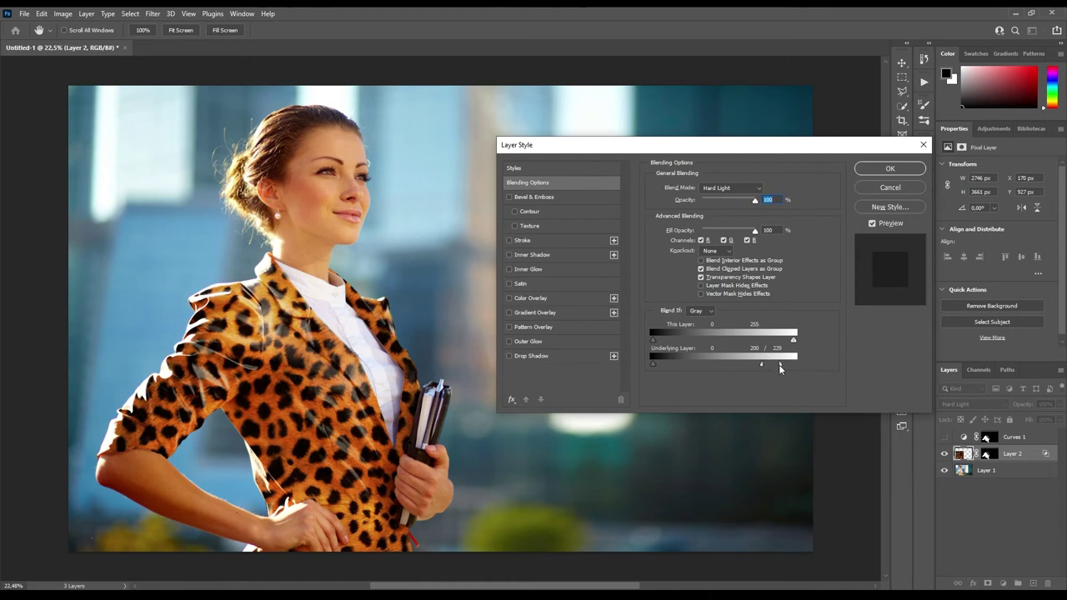
pyautogui.moveTo(779, 365); pyautogui.dragTo(756, 364)
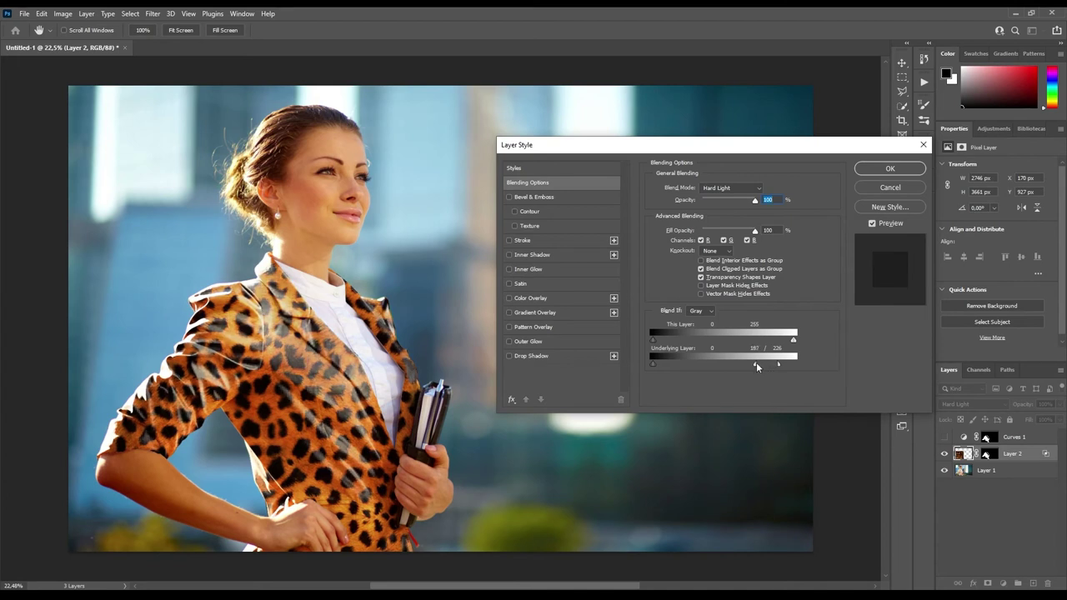
pyautogui.click(890, 170)
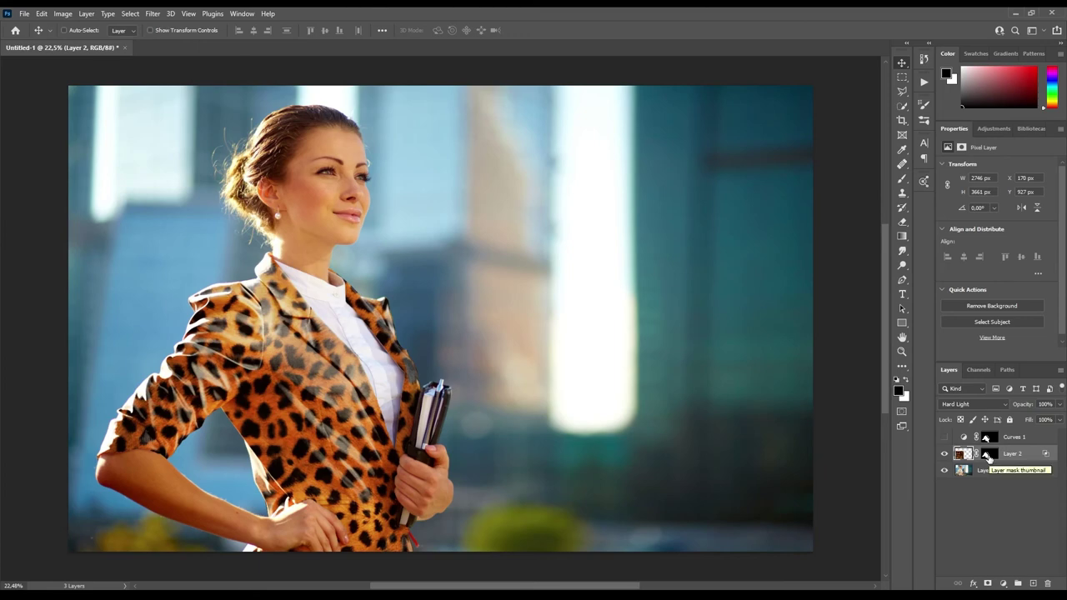
# Feather Layer 2's jacket mask by 2.3 px, zooming in to check the edge, then fit the image
pyautogui.click(987, 455)
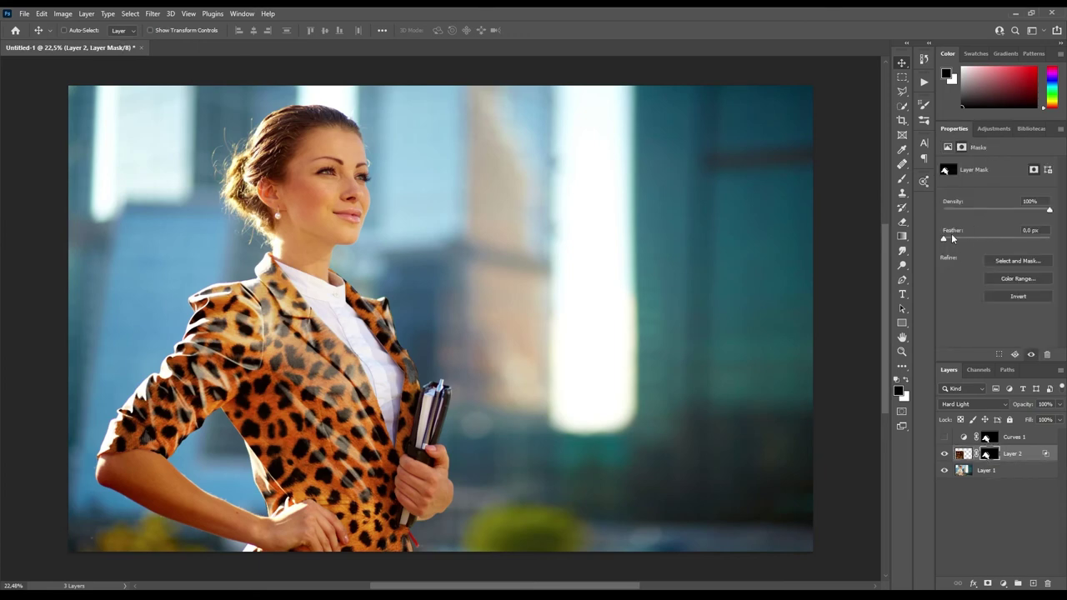
pyautogui.scroll(3, 408, 359)
pyautogui.scroll(3, 385, 386)
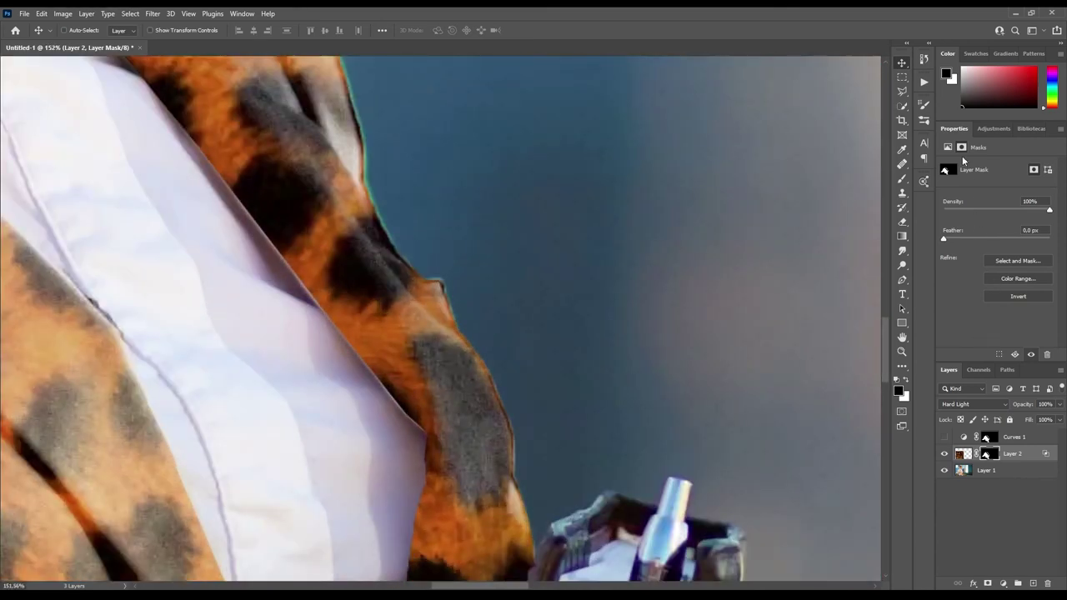
pyautogui.click(955, 240)
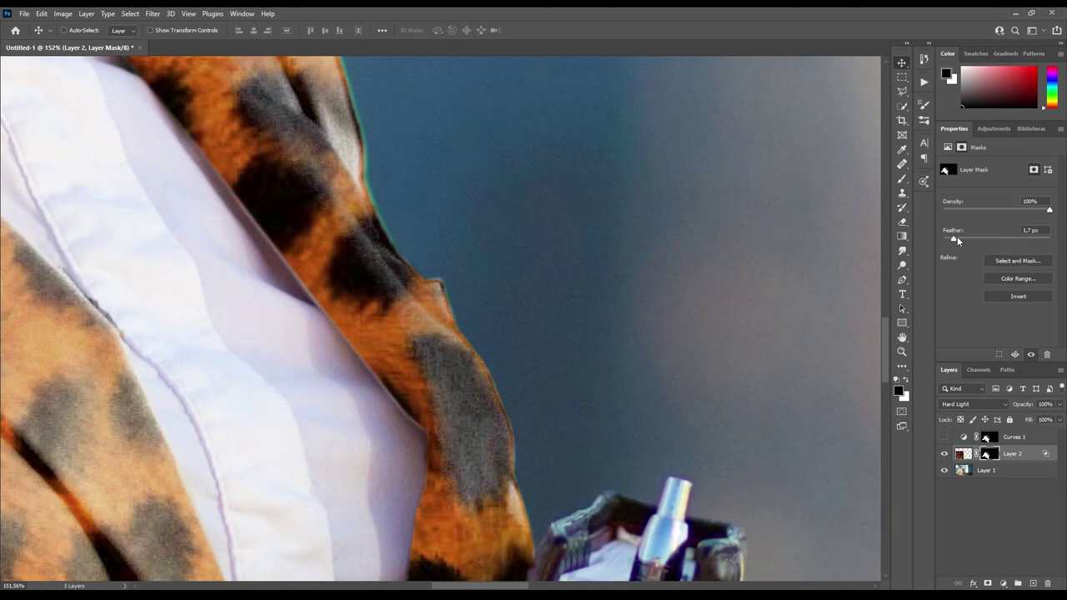
pyautogui.hotkey('ctrl', '0')
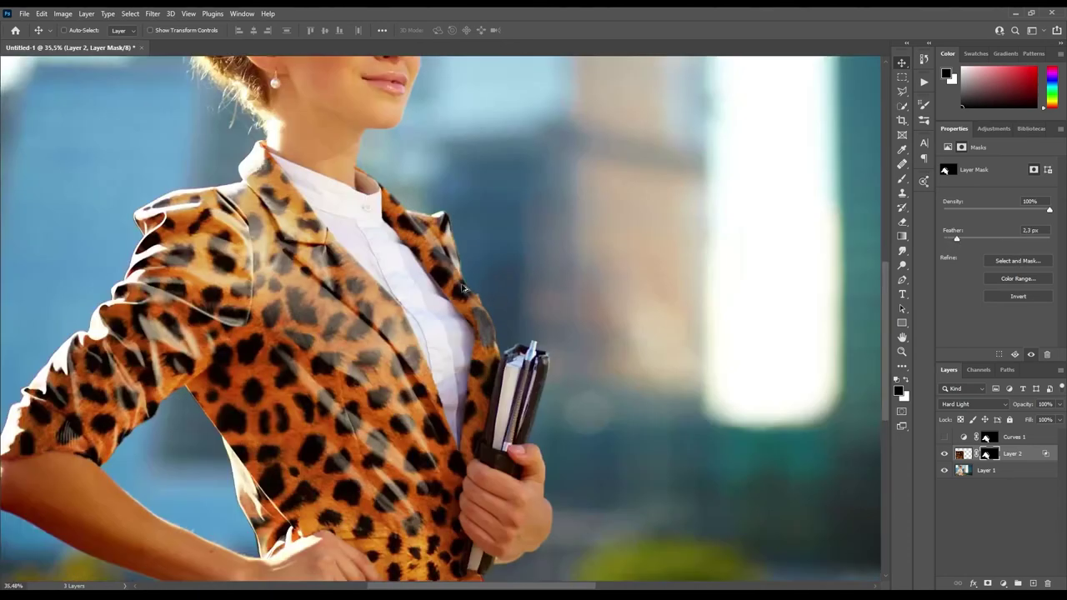
pyautogui.scroll(-3, 489, 257)
pyautogui.scroll(1, 590, 238)
pyautogui.scroll(2, 609, 226)
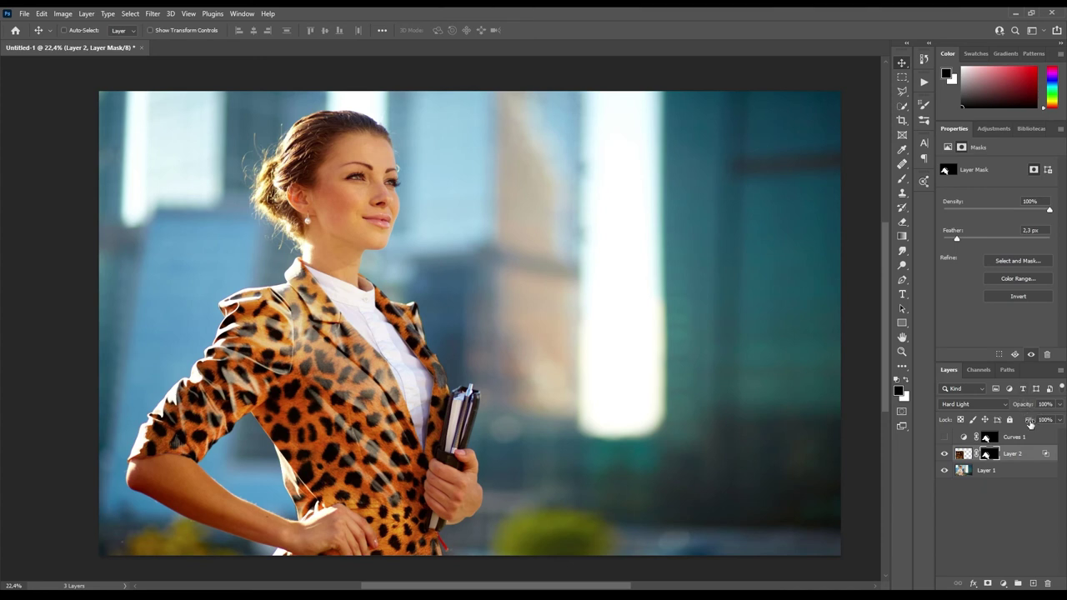
# Drag Layer 2's Fill down to 40%, then back up to settle at 75%
pyautogui.moveTo(1030, 424); pyautogui.dragTo(996, 424)
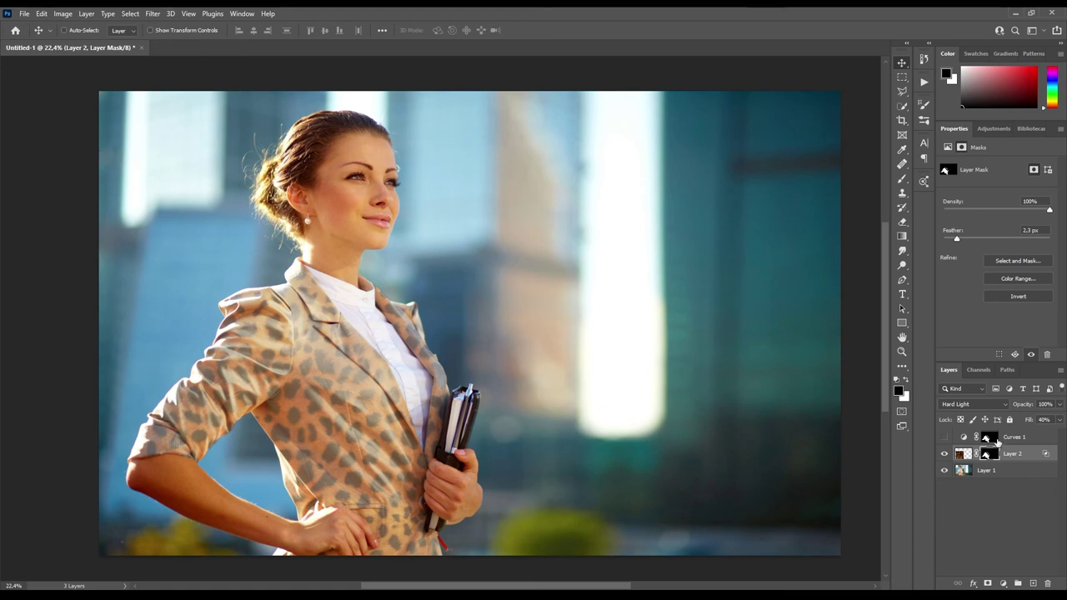
pyautogui.moveTo(1024, 426); pyautogui.dragTo(1036, 442)
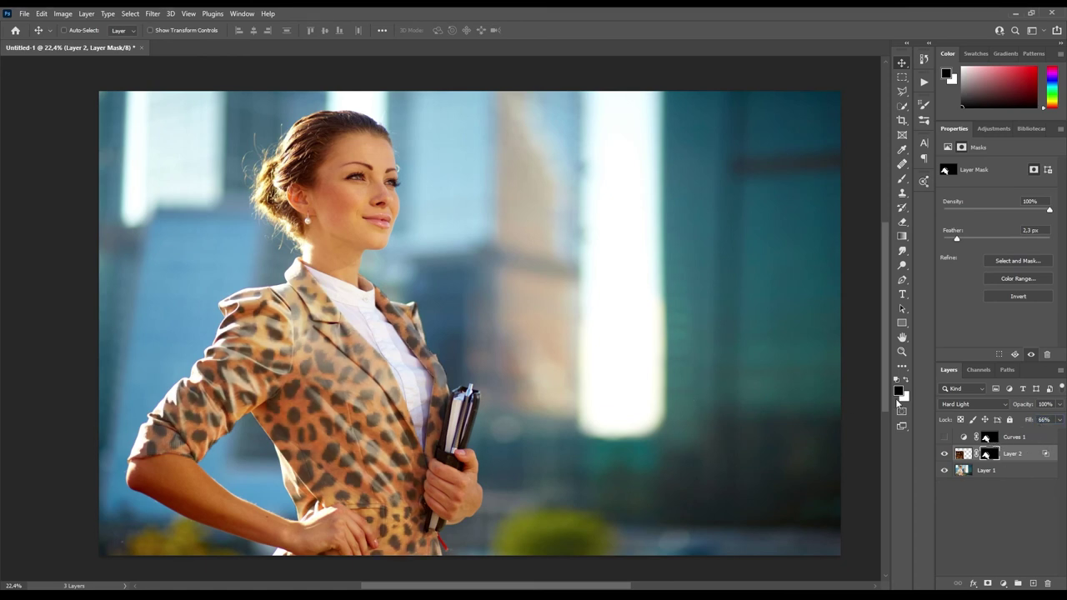
pyautogui.moveTo(1024, 425); pyautogui.dragTo(1034, 425)
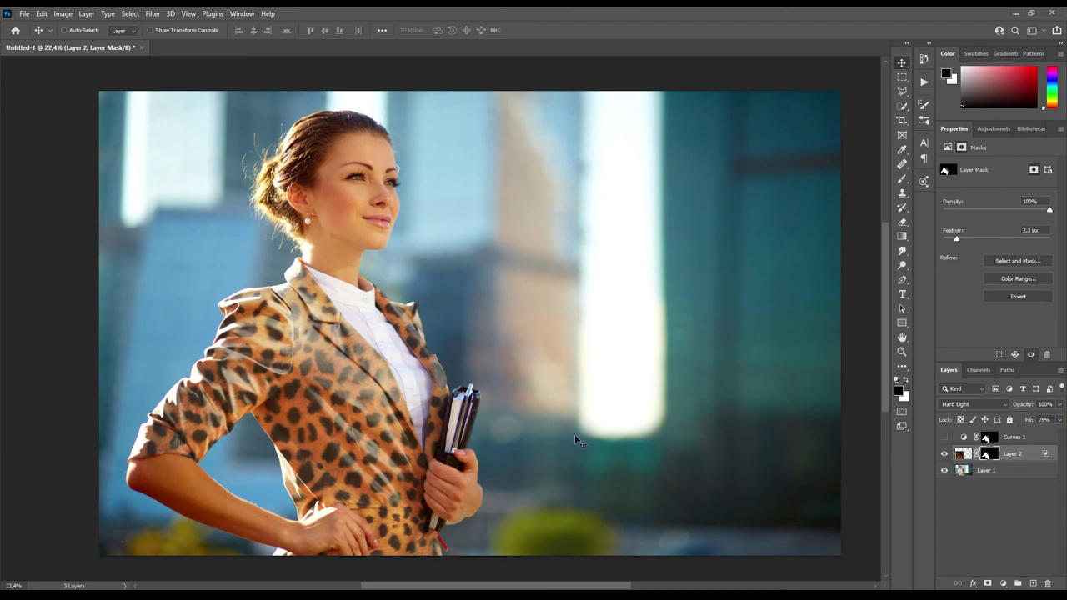